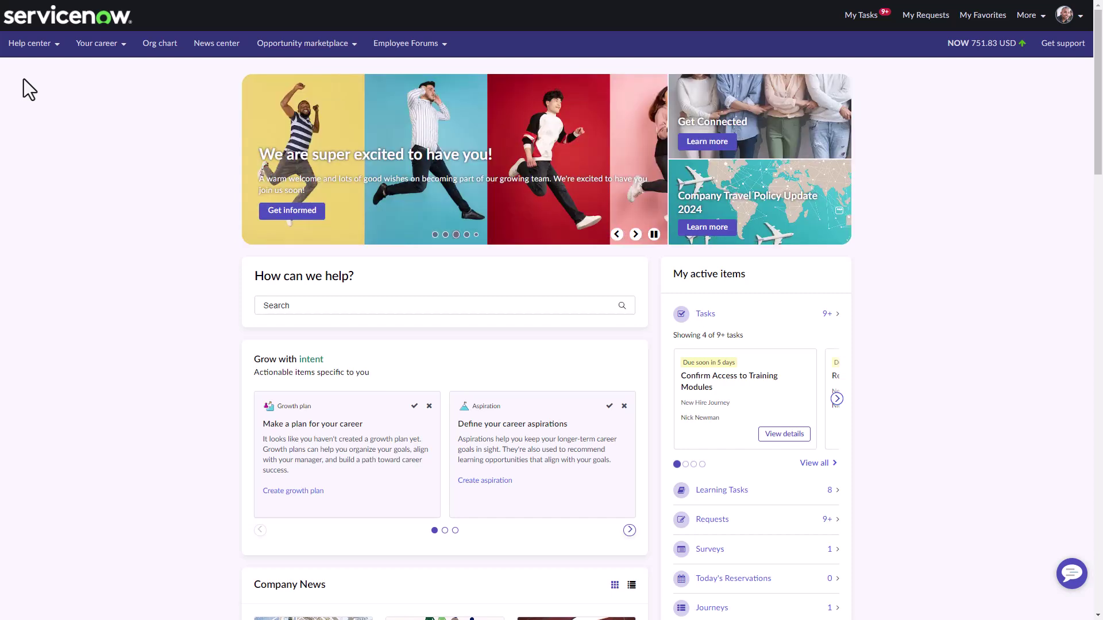
- Go to Technology services > Hardware and scroll through its topics and requestable items
{"action": "left_click", "coordinate": [25, 48]}
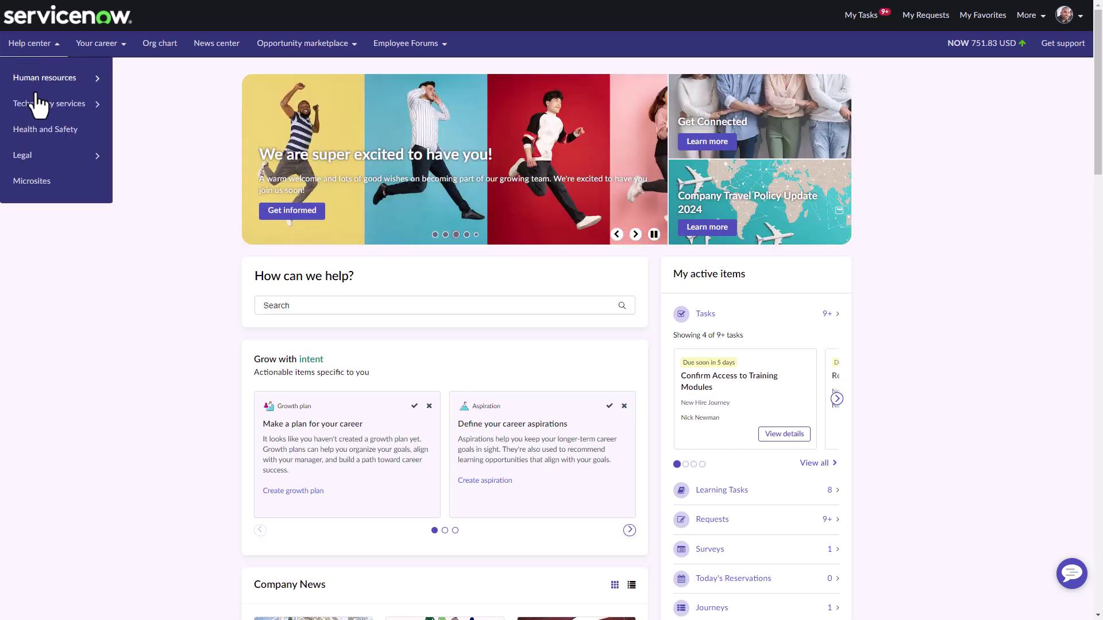
{"action": "mouse_move", "coordinate": [92, 105]}
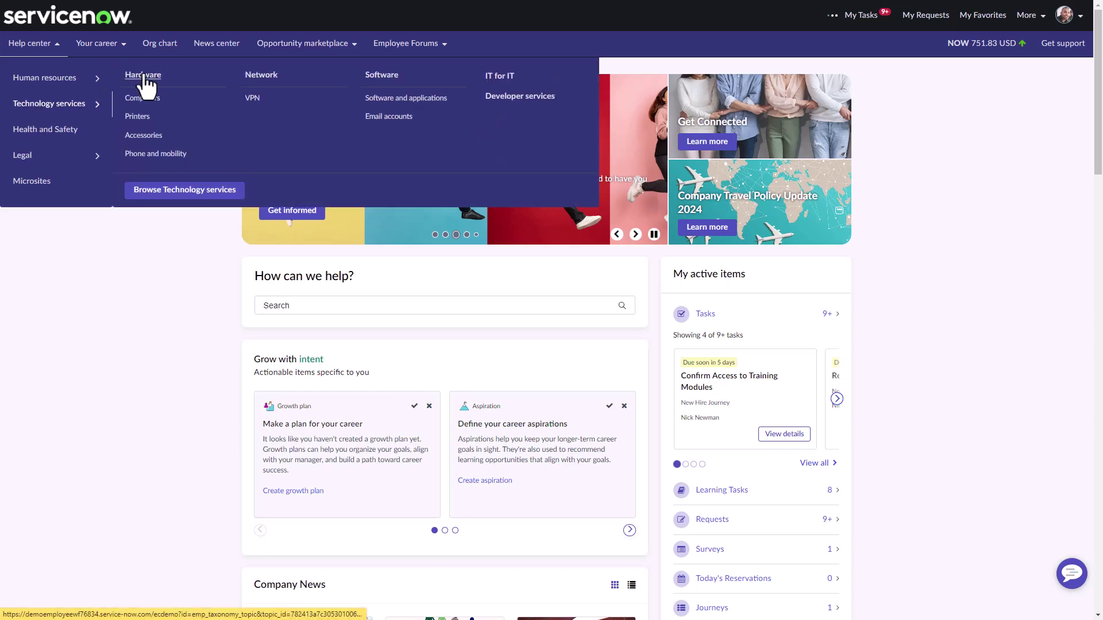
{"action": "left_click", "coordinate": [144, 76]}
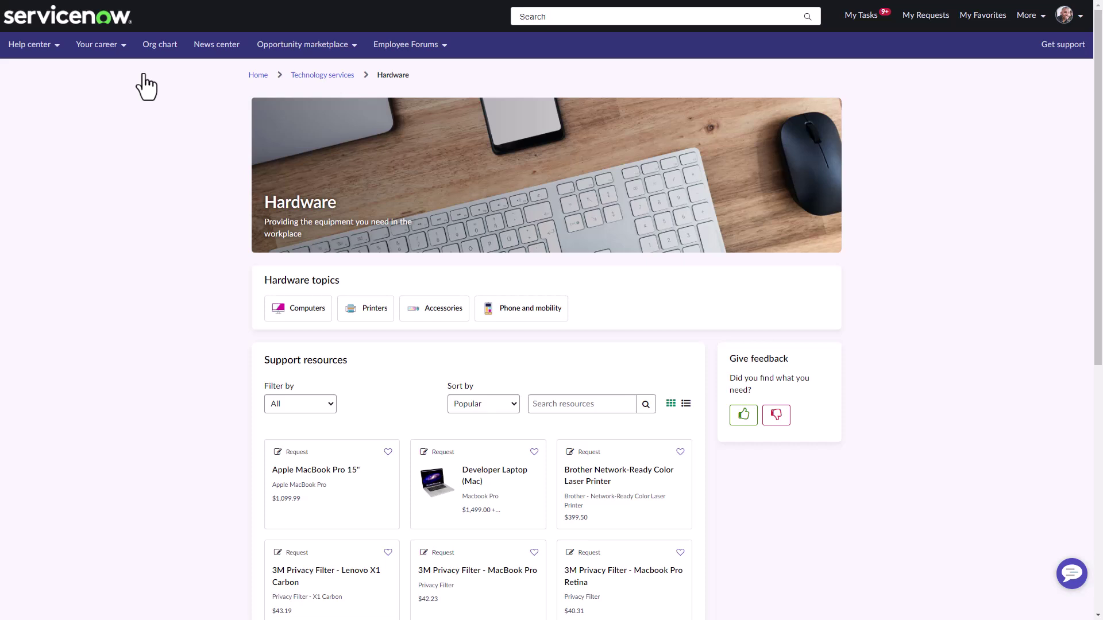
{"action": "scroll", "coordinate": [144, 74], "scroll_direction": "down", "scroll_amount": 3}
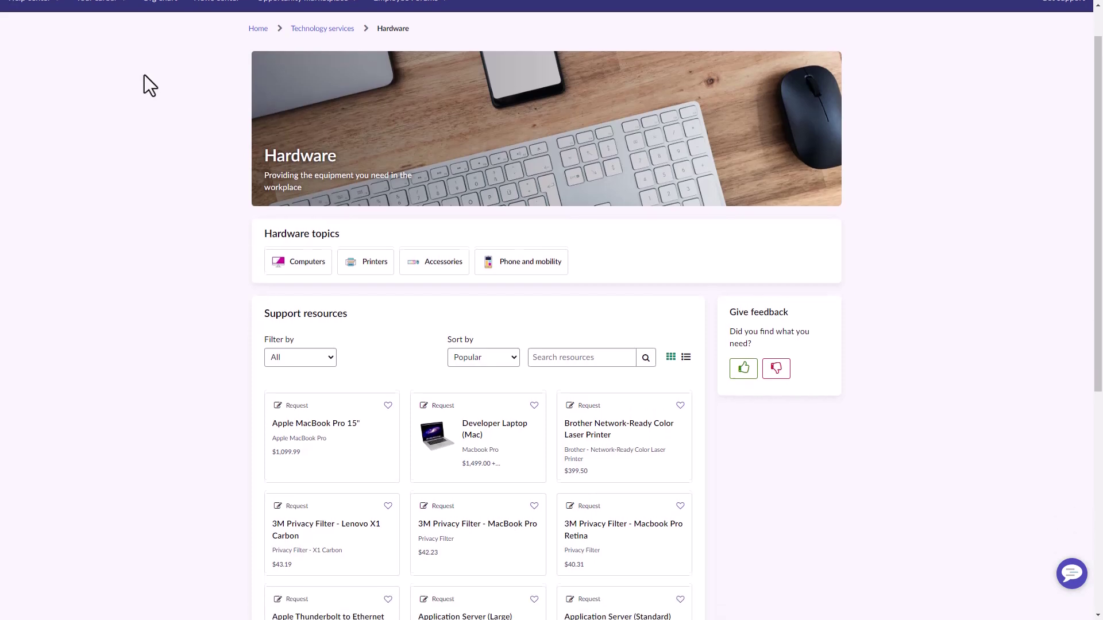
{"action": "scroll", "coordinate": [146, 79], "scroll_direction": "down", "scroll_amount": 2}
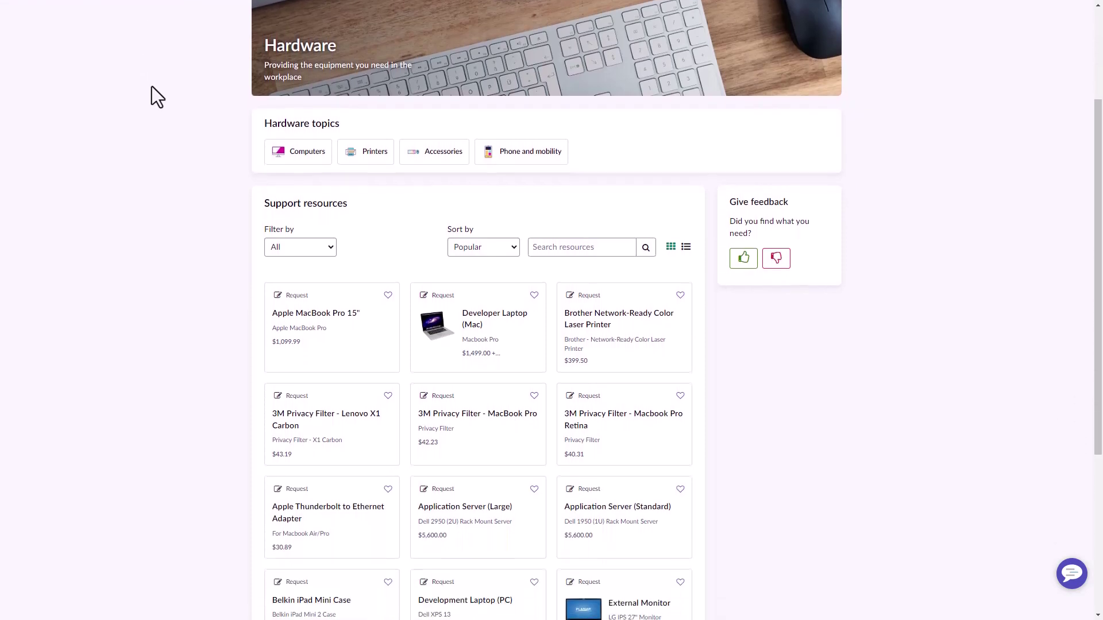
{"action": "scroll", "coordinate": [153, 90], "scroll_direction": "up", "scroll_amount": 3}
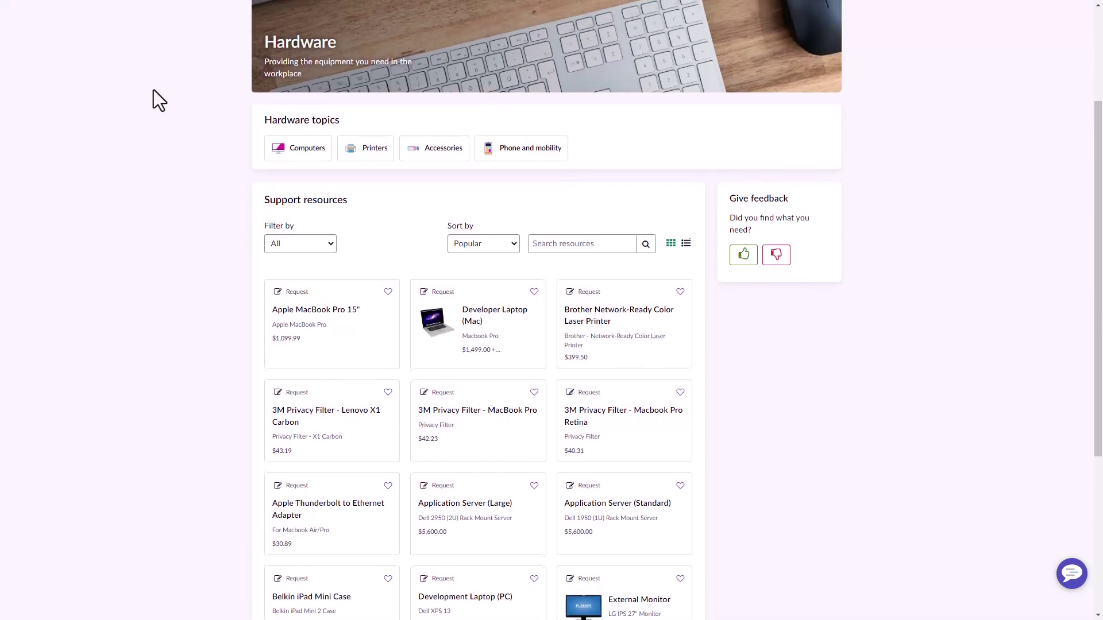
{"action": "scroll", "coordinate": [154, 90], "scroll_direction": "up", "scroll_amount": 1}
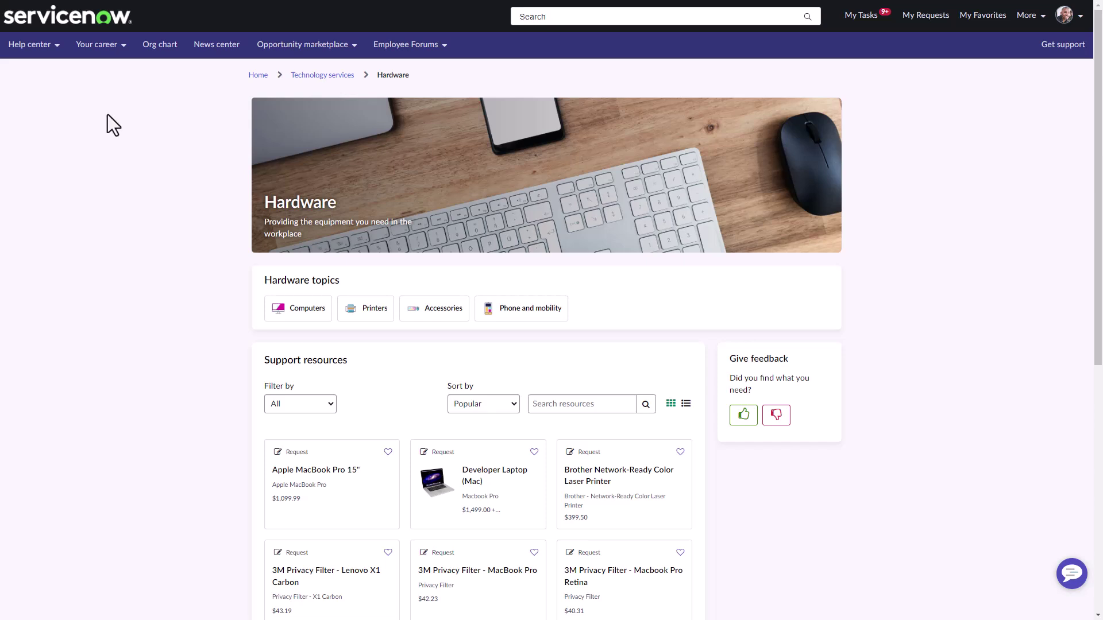
- Go to Human resources > Career development and scroll down through the page
{"action": "left_click", "coordinate": [39, 50]}
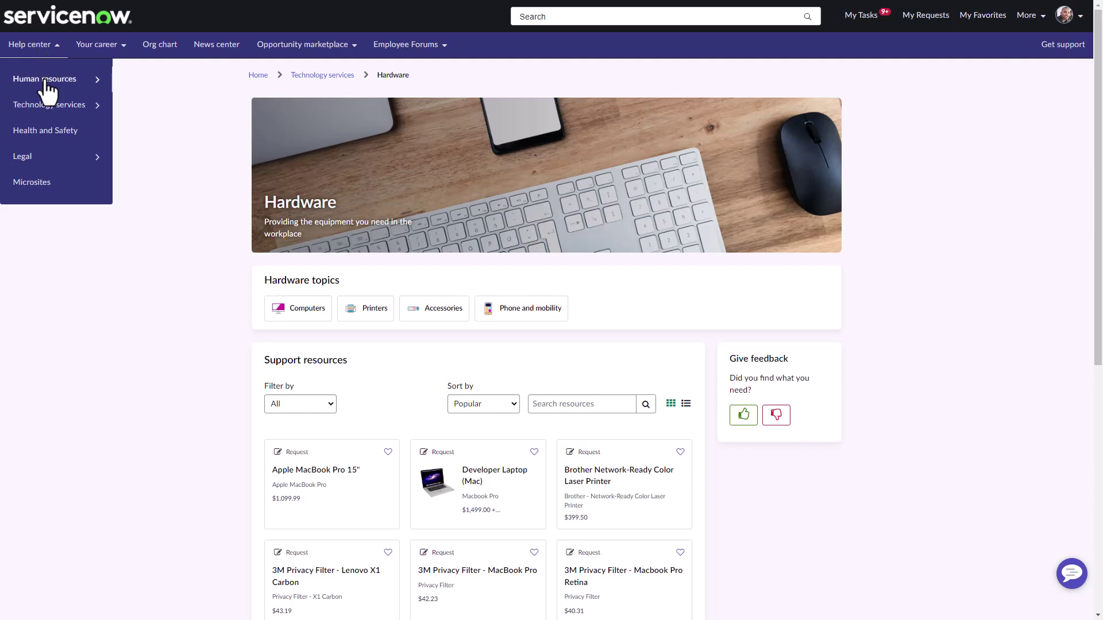
{"action": "mouse_move", "coordinate": [48, 88]}
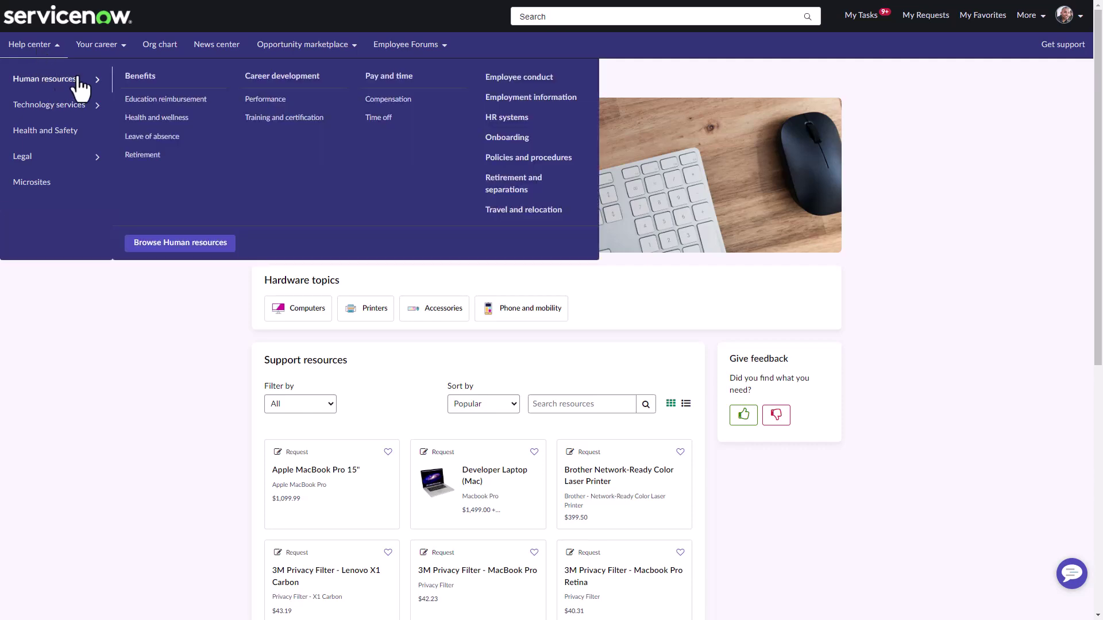
{"action": "left_click", "coordinate": [294, 80]}
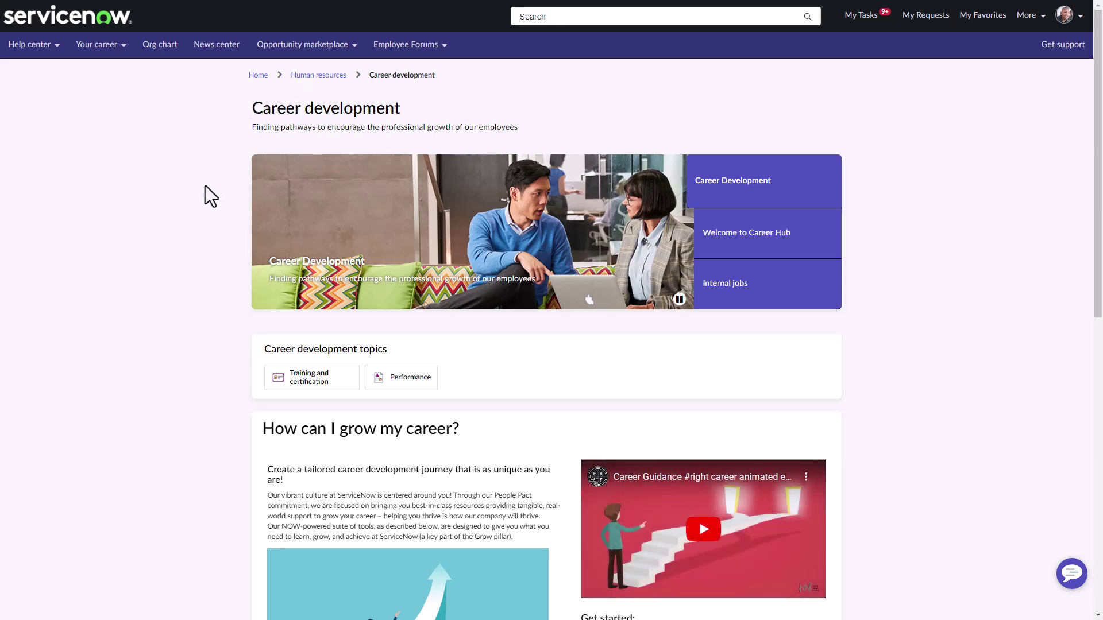
{"action": "scroll", "coordinate": [182, 199], "scroll_direction": "down", "scroll_amount": 1}
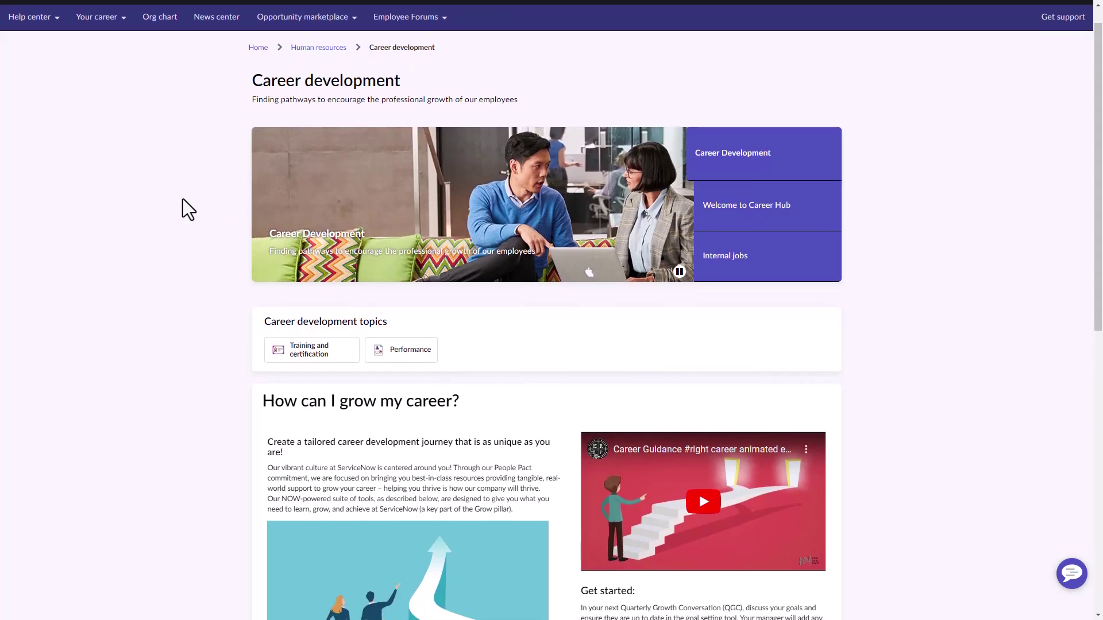
{"action": "scroll", "coordinate": [182, 199], "scroll_direction": "down", "scroll_amount": 1}
{"action": "scroll", "coordinate": [183, 199], "scroll_direction": "down", "scroll_amount": 1}
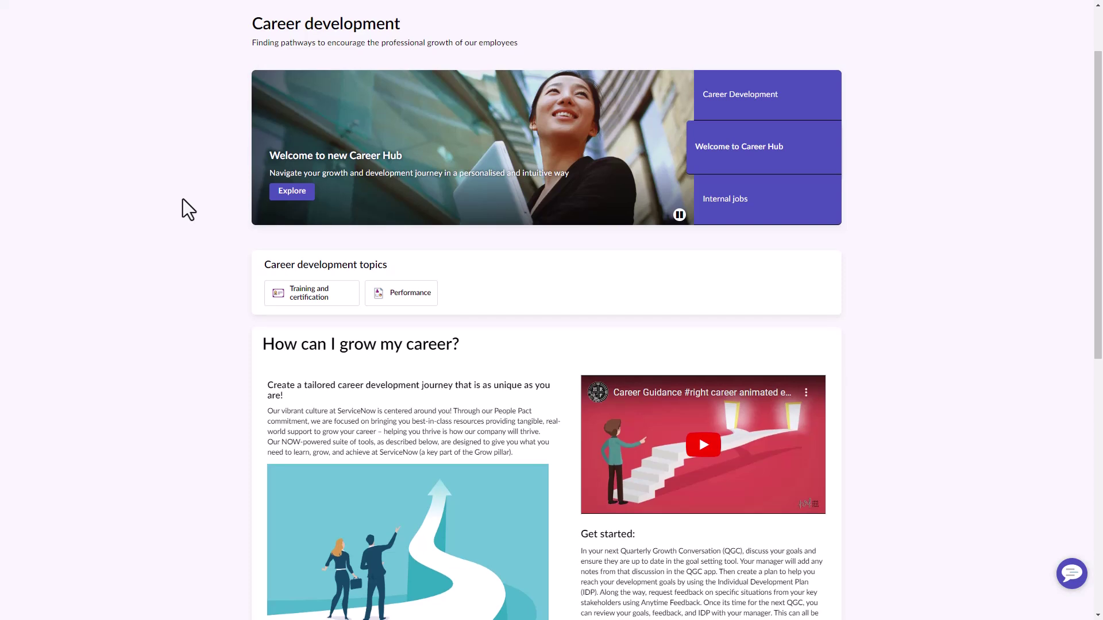
{"action": "scroll", "coordinate": [183, 199], "scroll_direction": "down", "scroll_amount": 1}
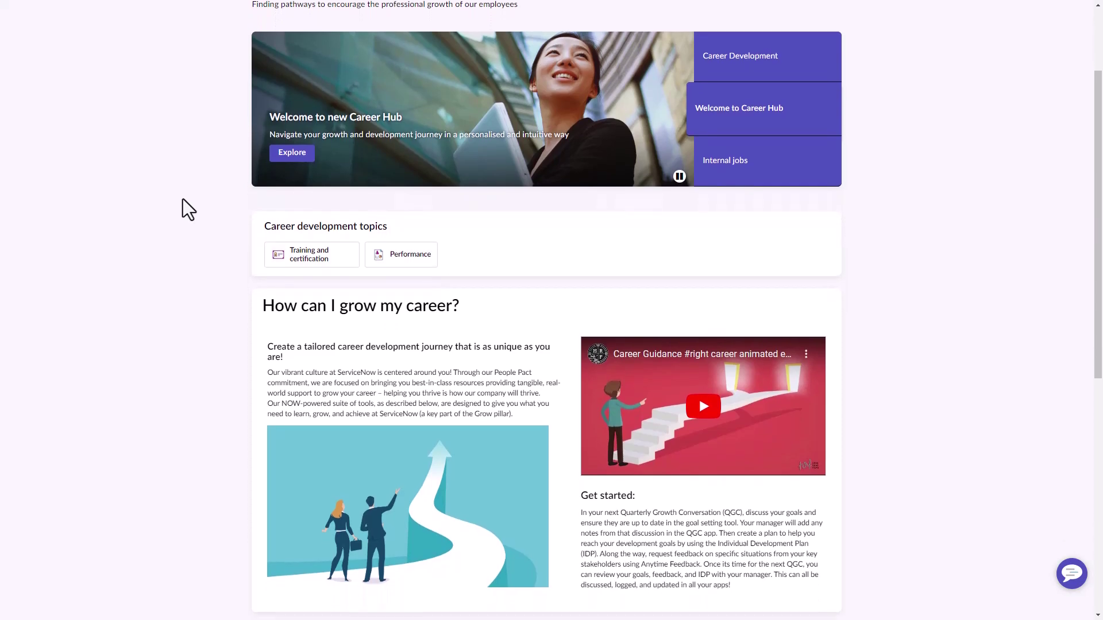
{"action": "scroll", "coordinate": [183, 199], "scroll_direction": "down", "scroll_amount": 2}
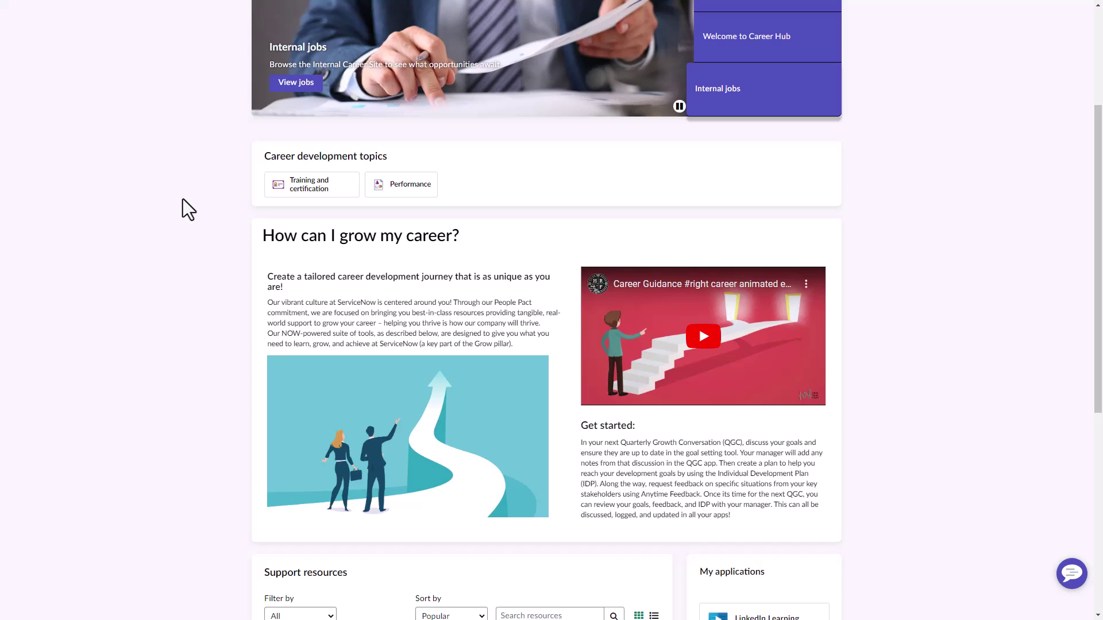
{"action": "scroll", "coordinate": [182, 198], "scroll_direction": "down", "scroll_amount": 2}
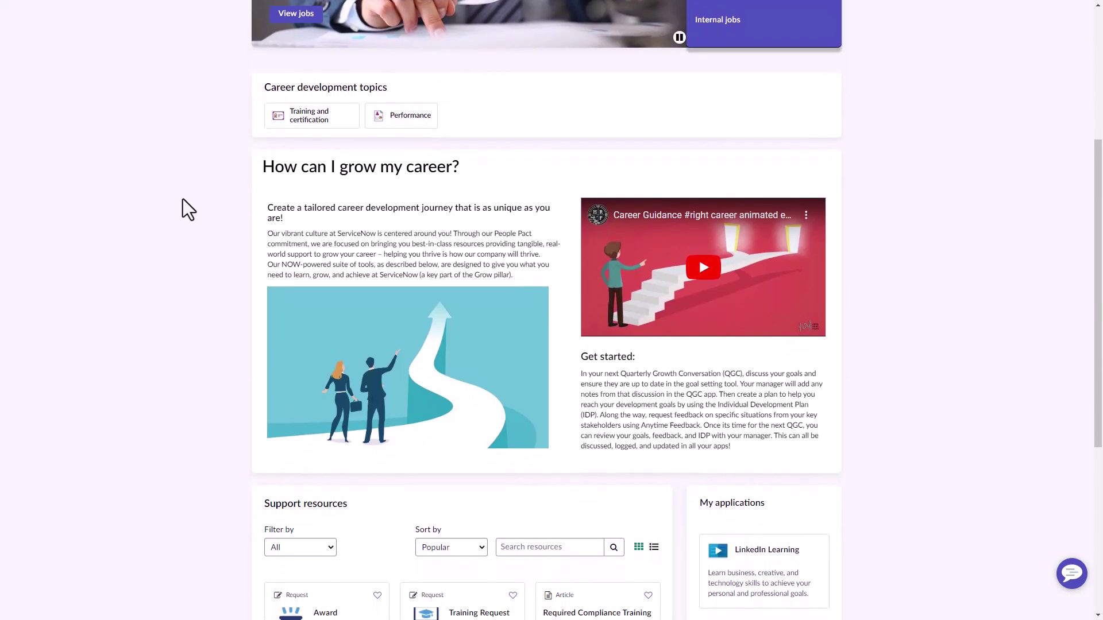
{"action": "scroll", "coordinate": [183, 198], "scroll_direction": "down", "scroll_amount": 3}
{"action": "scroll", "coordinate": [183, 199], "scroll_direction": "down", "scroll_amount": 3}
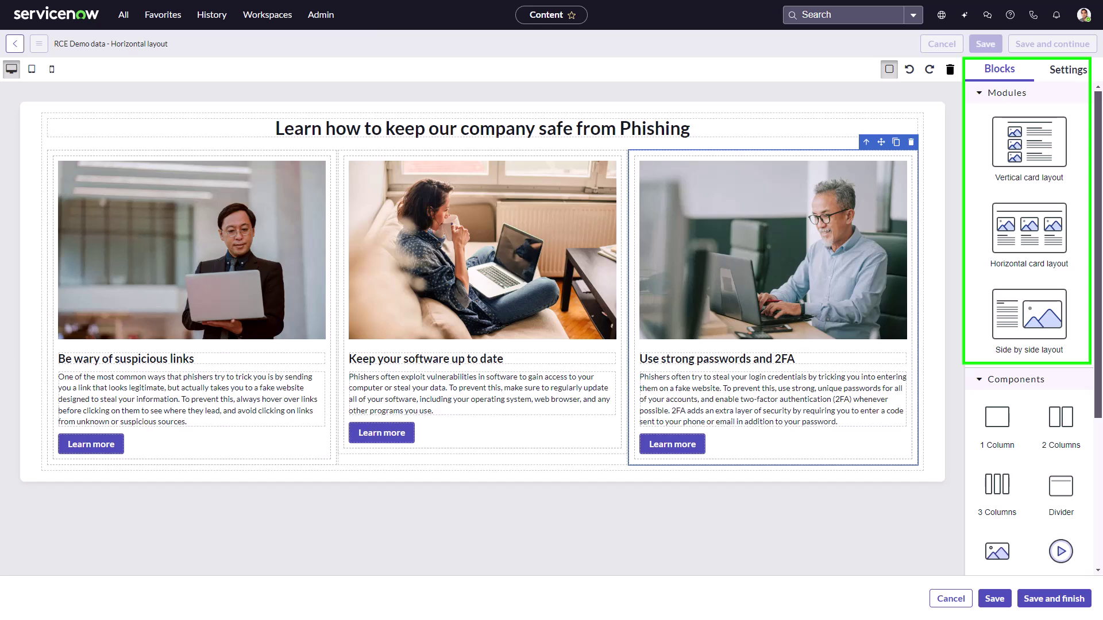
- Scroll the Blocks panel and select the third card's image to view its styling settings
{"action": "scroll", "coordinate": [1028, 322], "scroll_direction": "down", "scroll_amount": 4}
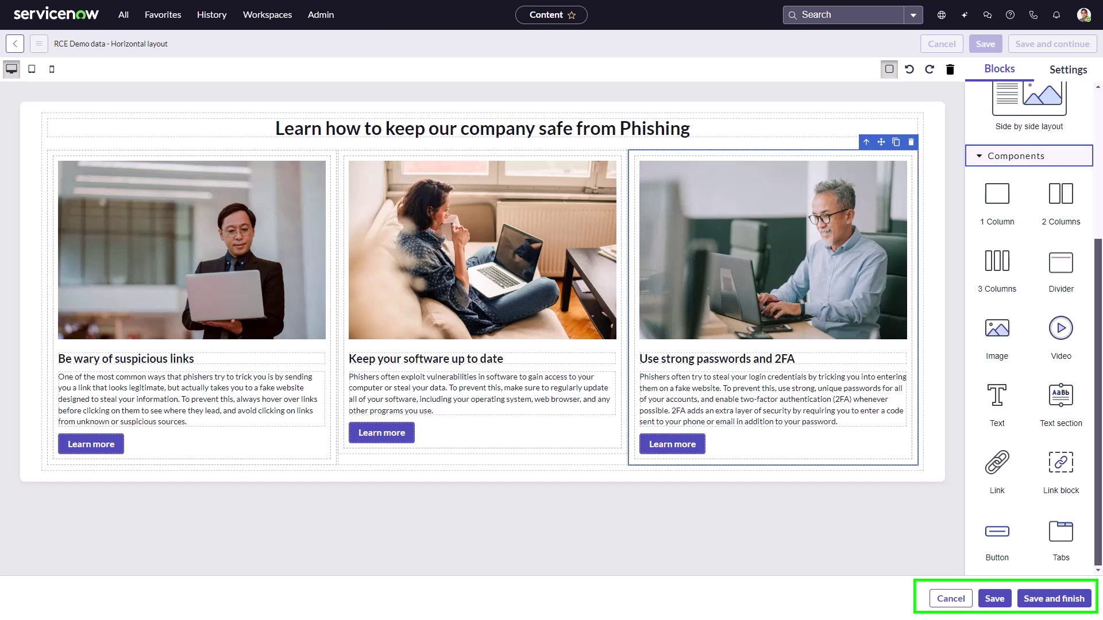
{"action": "left_click", "coordinate": [773, 250]}
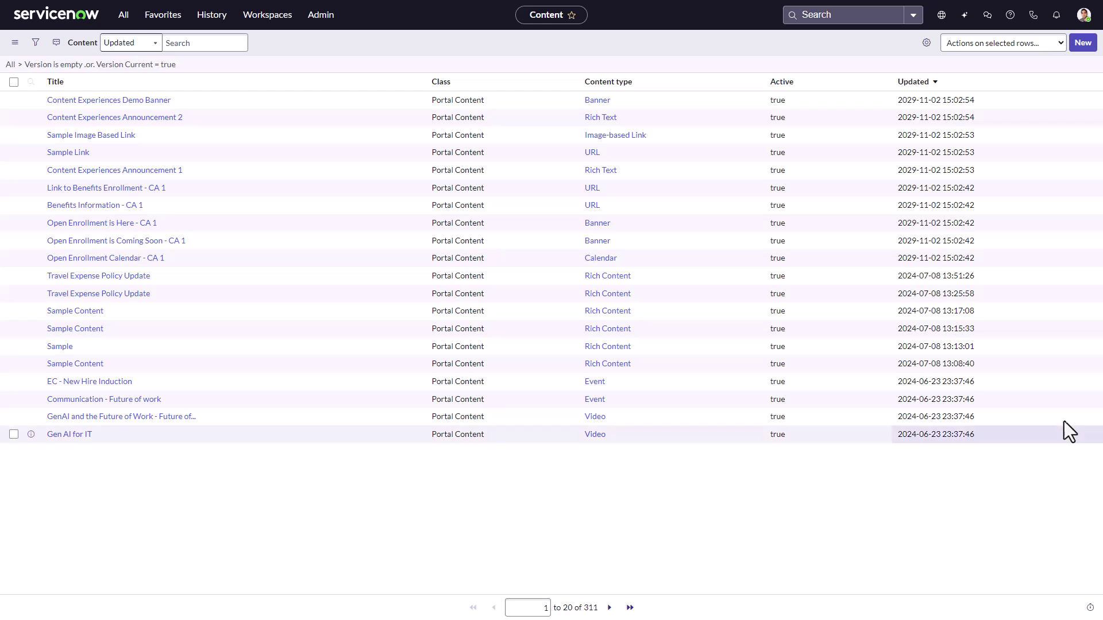
- Create a rich content item named 'Travel Expense Policy Update' and open its blank editor
{"action": "left_click", "coordinate": [1083, 43]}
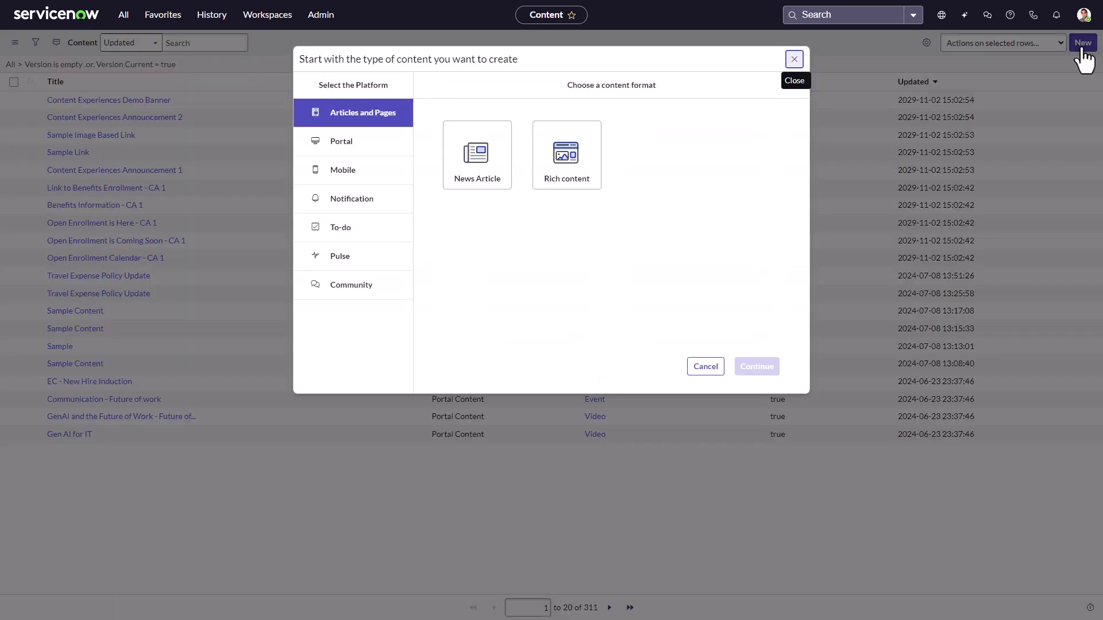
{"action": "left_click", "coordinate": [577, 176]}
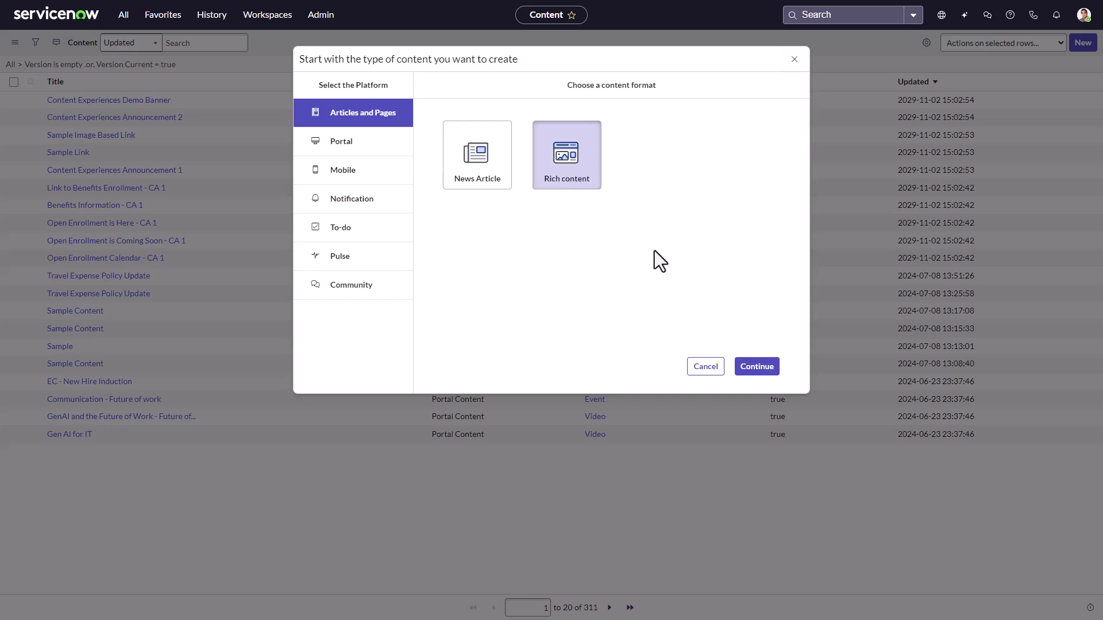
{"action": "left_click", "coordinate": [750, 370]}
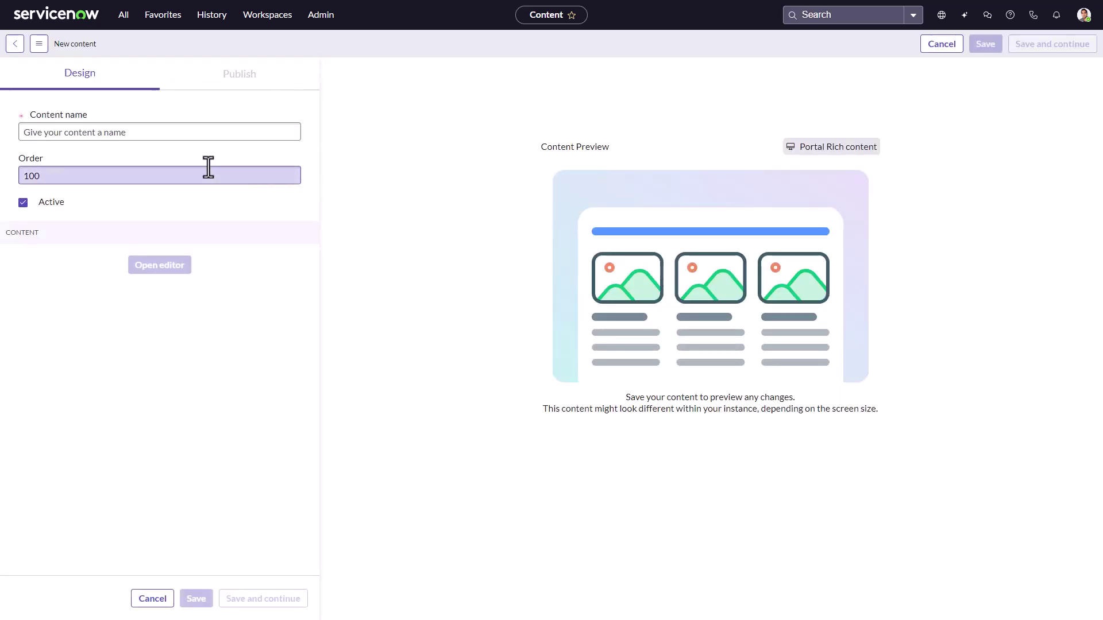
{"action": "right_click", "coordinate": [159, 133]}
{"action": "left_click", "coordinate": [191, 258]}
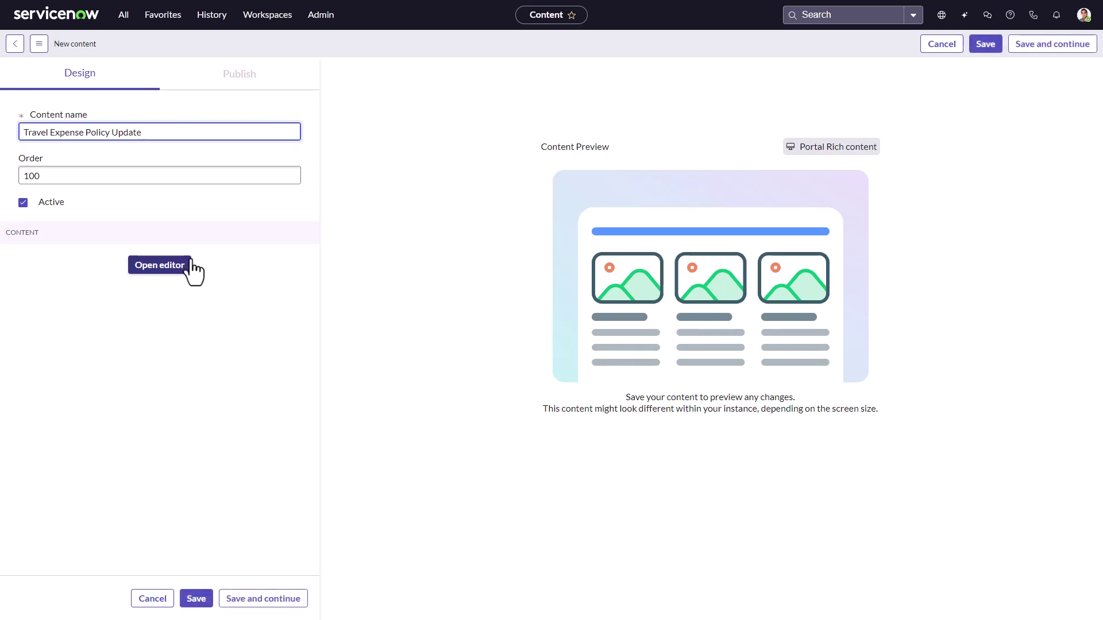
{"action": "left_click", "coordinate": [144, 274]}
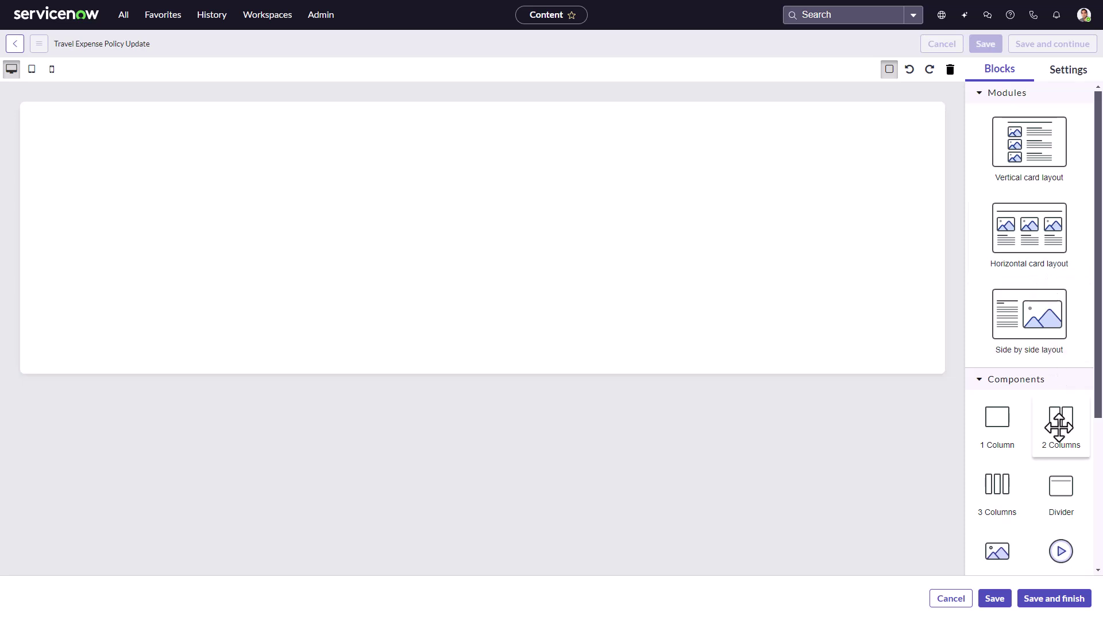
- Add a two-column row with a Text block holding the policy heading and reimbursement text
{"action": "left_click_drag", "start_coordinate": [1057, 427], "coordinate": [546, 222]}
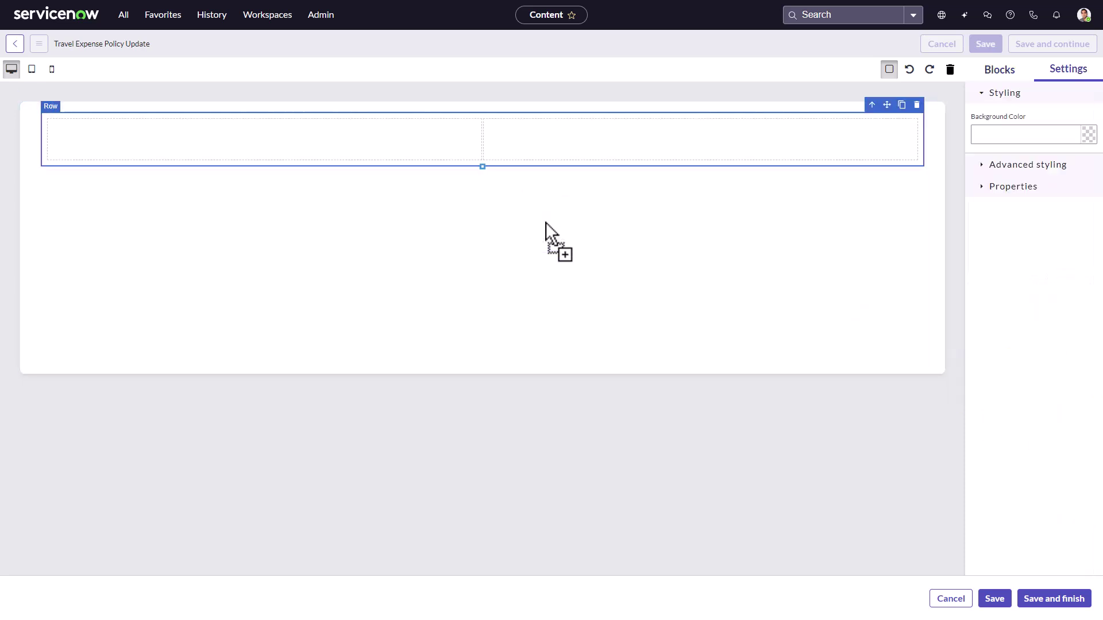
{"action": "left_click", "coordinate": [1006, 72]}
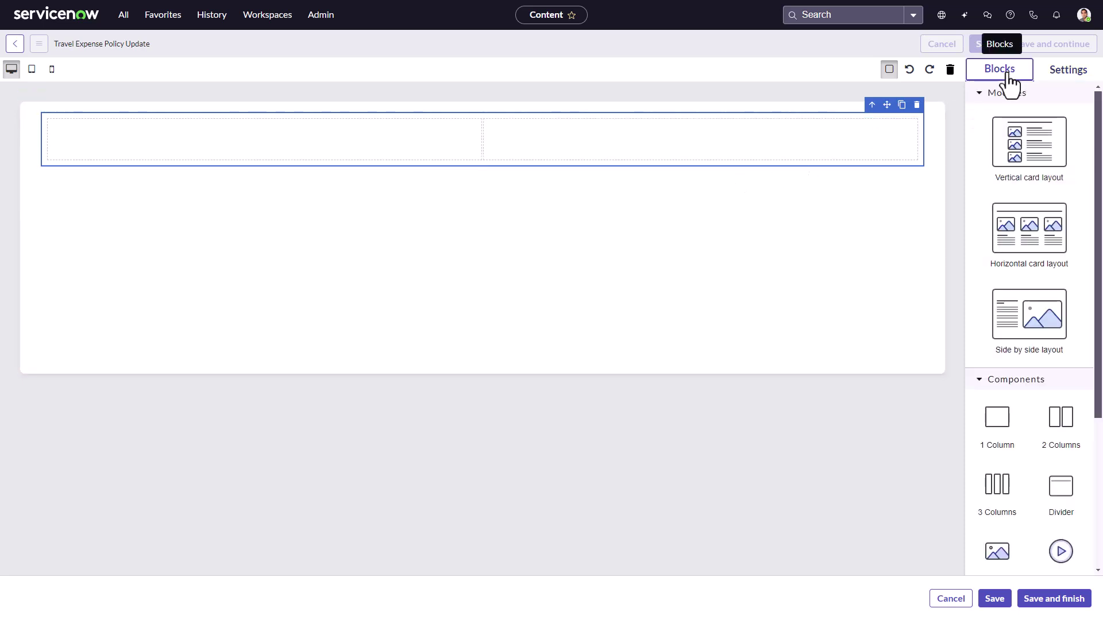
{"action": "left_click_drag", "start_coordinate": [1097, 247], "coordinate": [347, 150]}
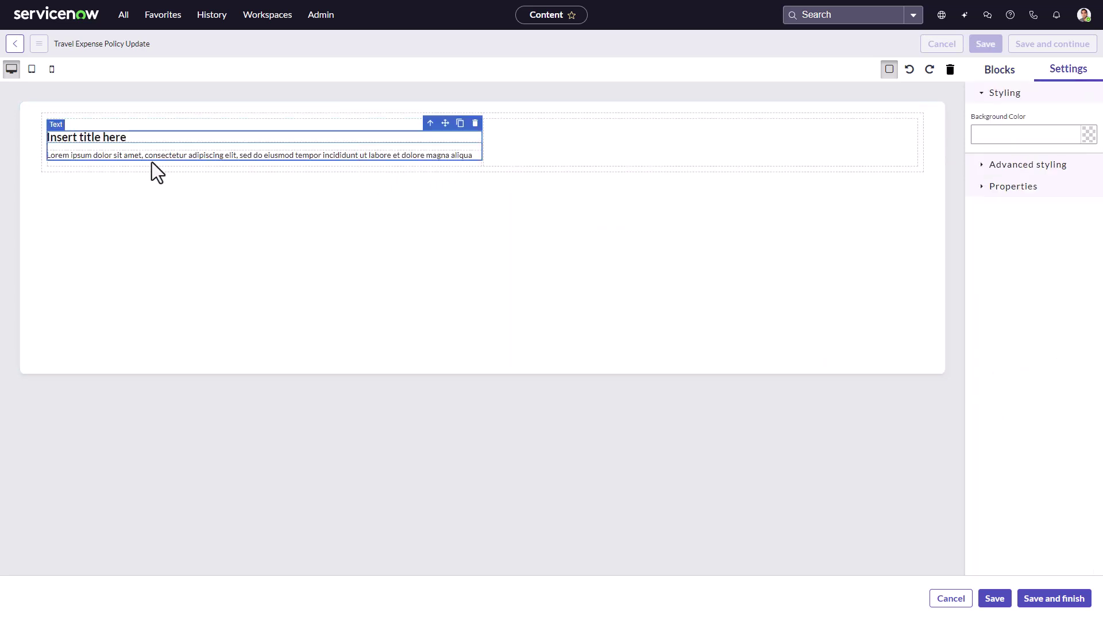
{"action": "triple_click", "coordinate": [83, 138]}
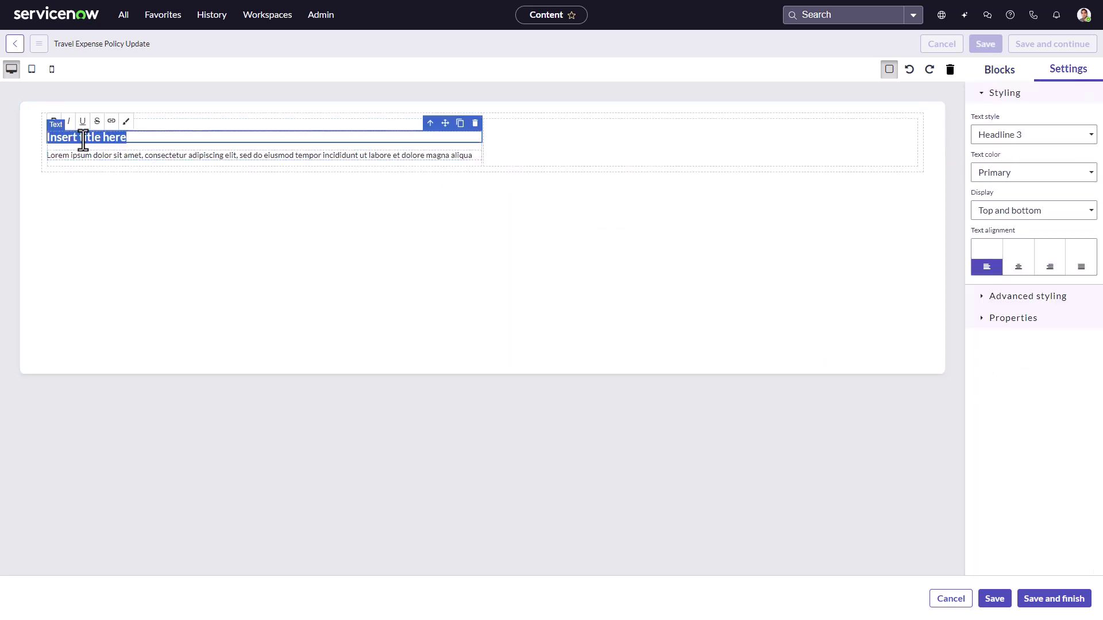
{"action": "type", "text": "Important Travel Expense Policy Updates"}
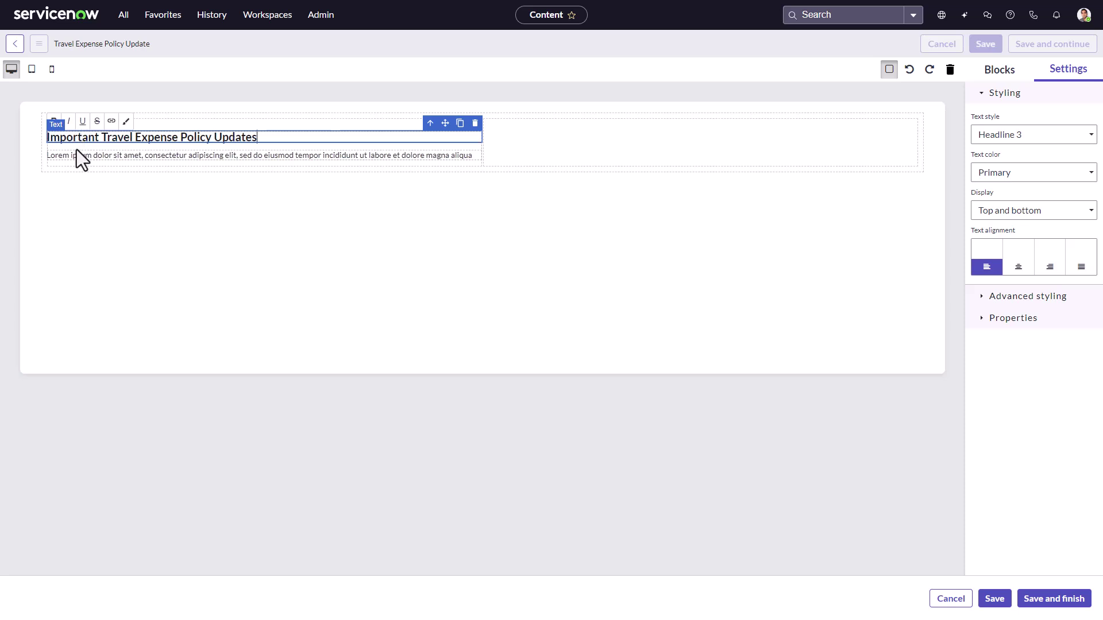
{"action": "left_click", "coordinate": [178, 158]}
{"action": "triple_click", "coordinate": [178, 158]}
{"action": "type", "text": "For Fiscal year 2025 we are updating the terms of travel reimbursement. We will now reimburse each pay period via payroll rather than issuing separate checks monthly. This will save the company the added expense of having to run off cycle checks."}
- Place the uploaded Passport2 image in the right column, shrink it, and centre it horizontally
{"action": "left_click", "coordinate": [1000, 69]}
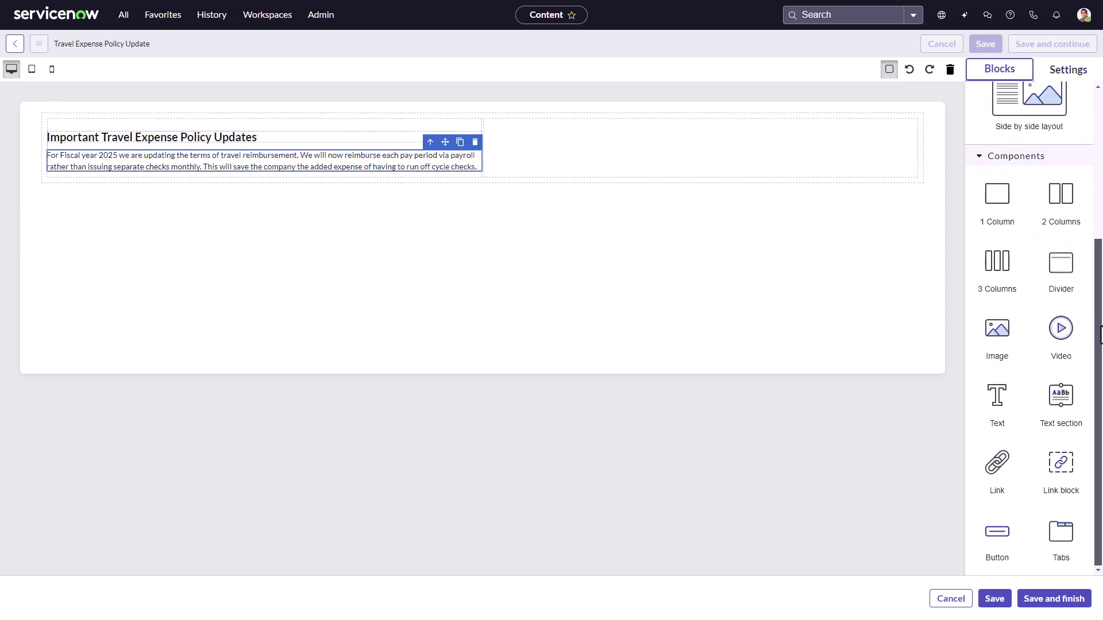
{"action": "left_click_drag", "start_coordinate": [998, 332], "coordinate": [705, 151]}
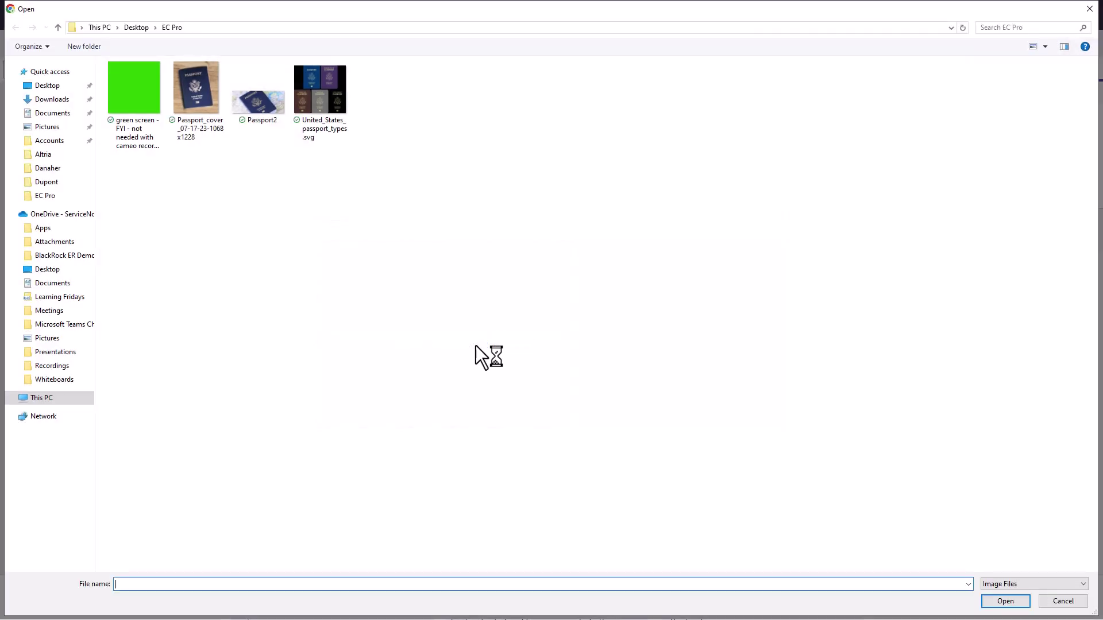
{"action": "double_click", "coordinate": [259, 110]}
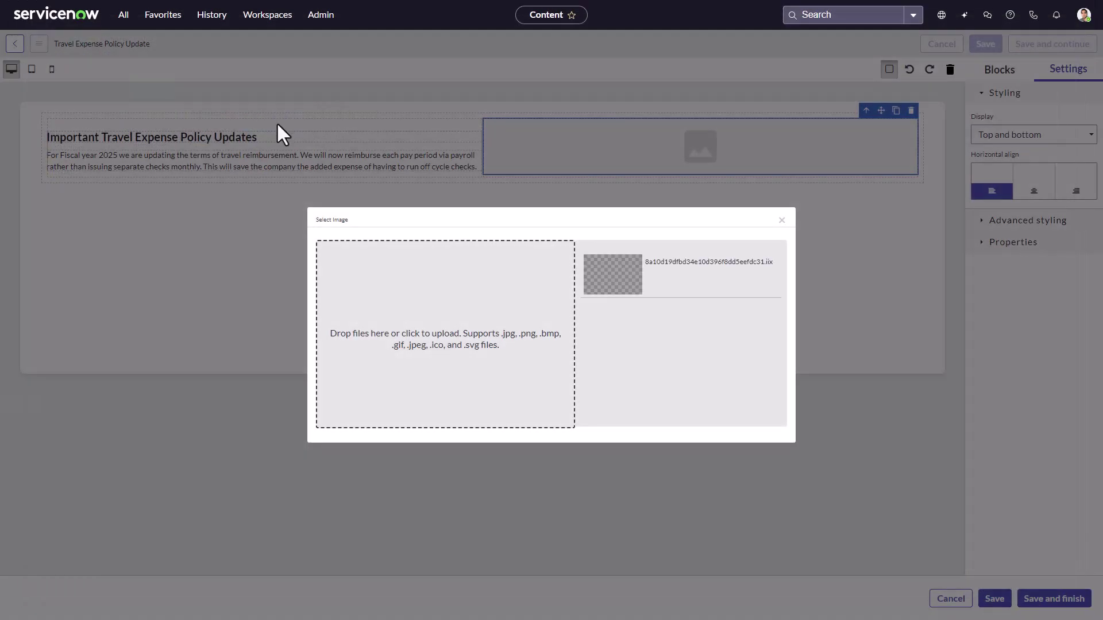
{"action": "left_click", "coordinate": [637, 287]}
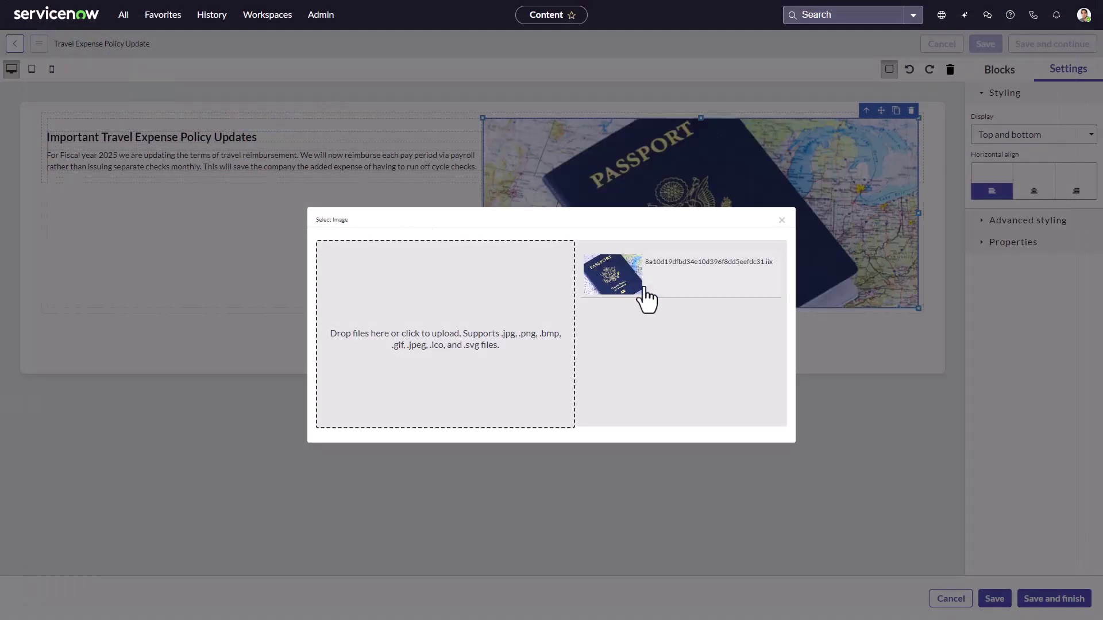
{"action": "left_click", "coordinate": [782, 220]}
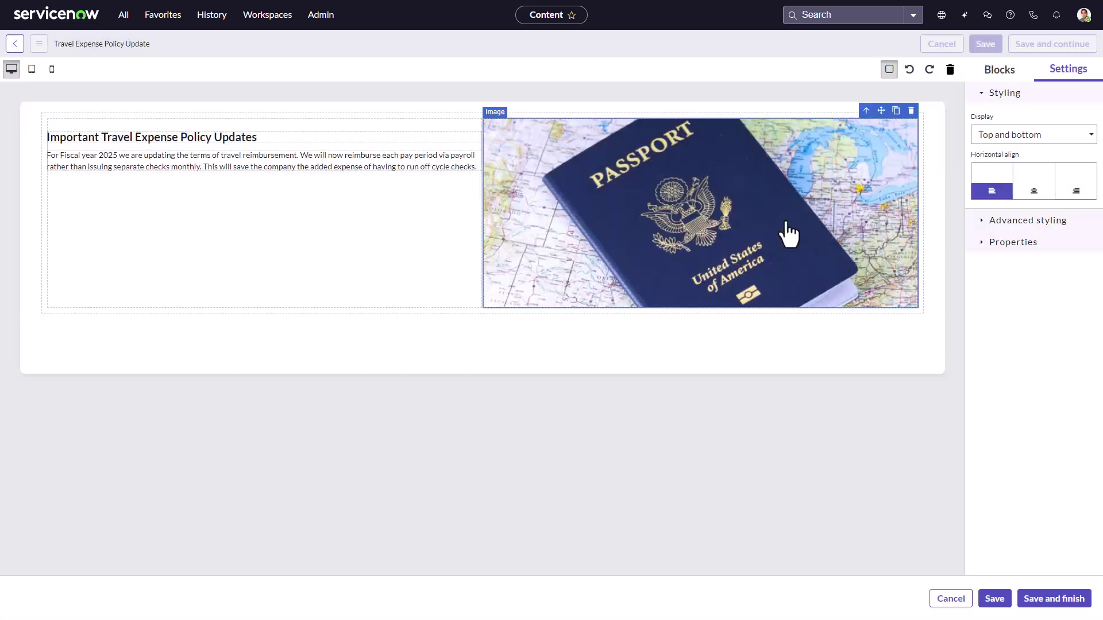
{"action": "left_click", "coordinate": [504, 148]}
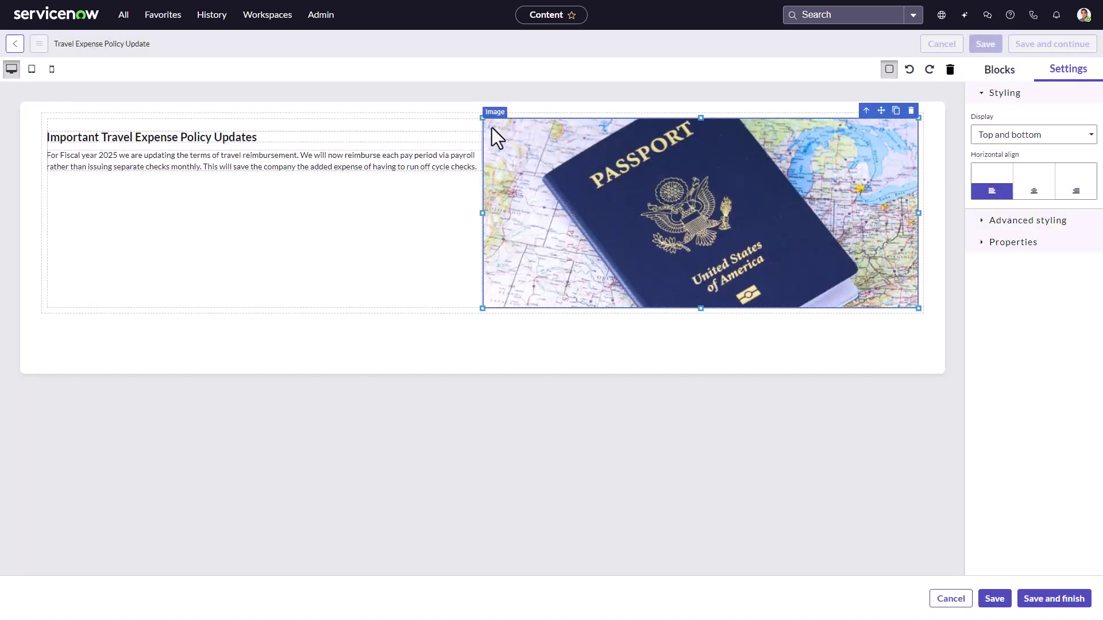
{"action": "left_click_drag", "start_coordinate": [483, 118], "coordinate": [580, 186]}
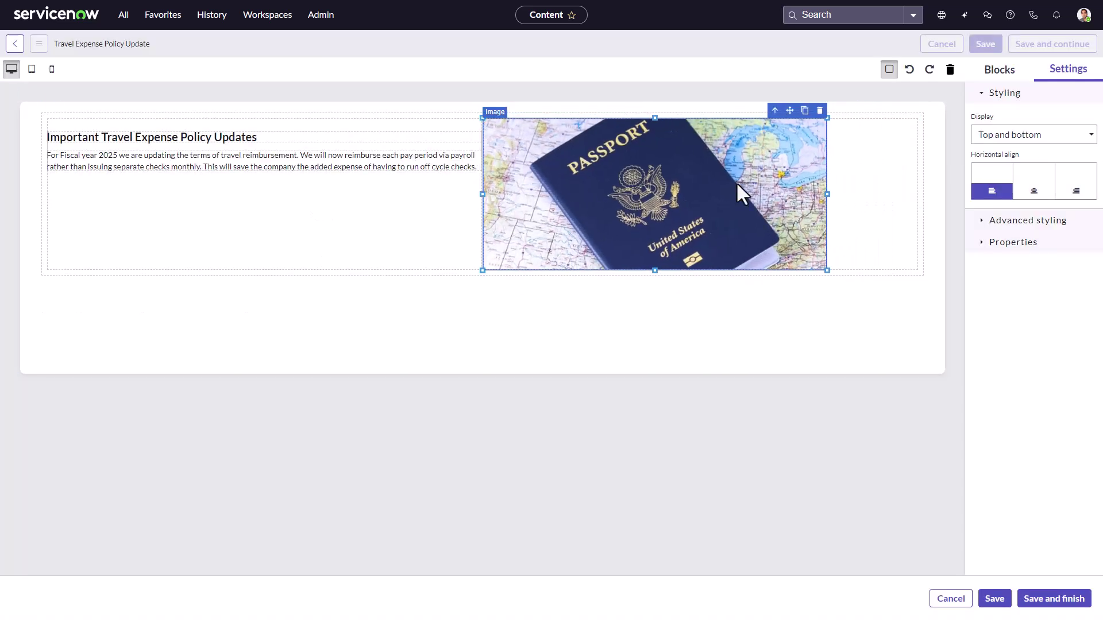
{"action": "left_click", "coordinate": [1033, 191]}
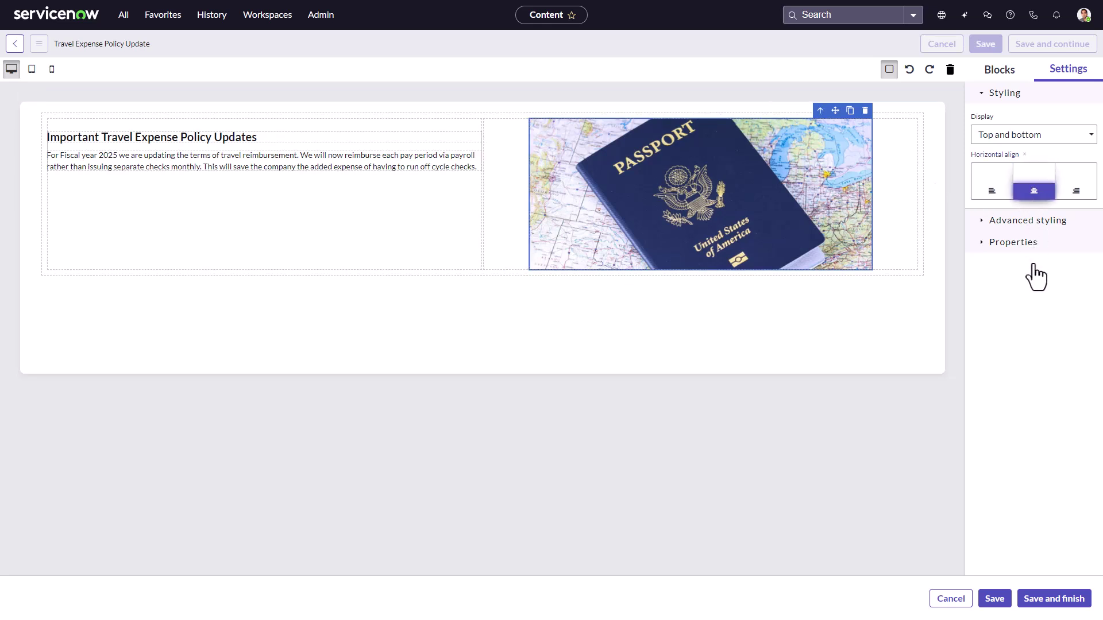
- Save the card design and add a new publish plan under Publish
{"action": "left_click", "coordinate": [1054, 598]}
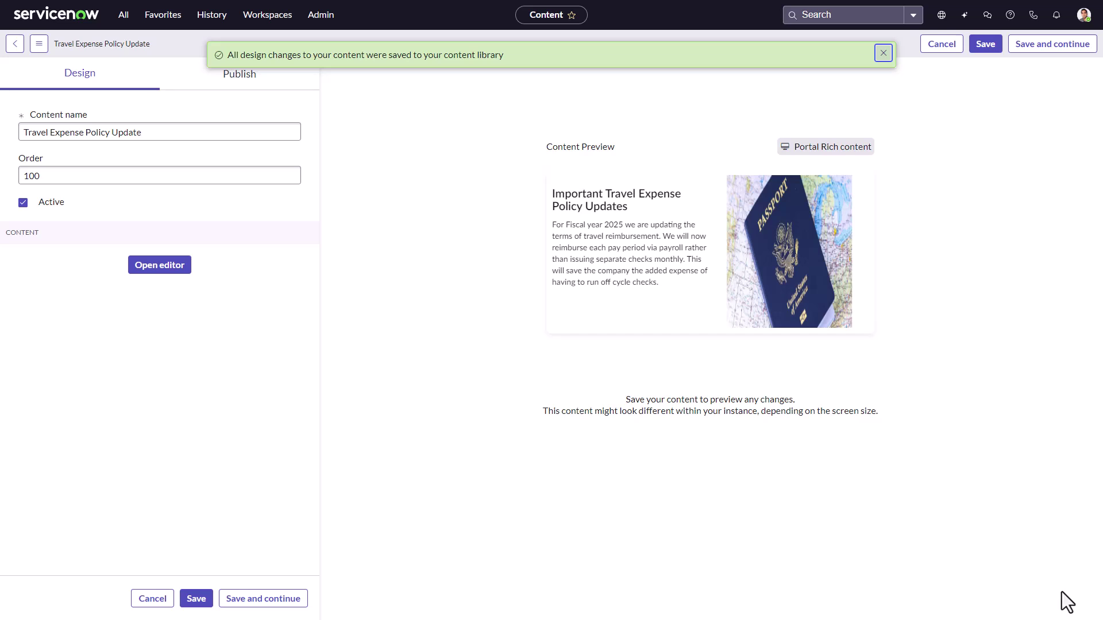
{"action": "left_click", "coordinate": [248, 82]}
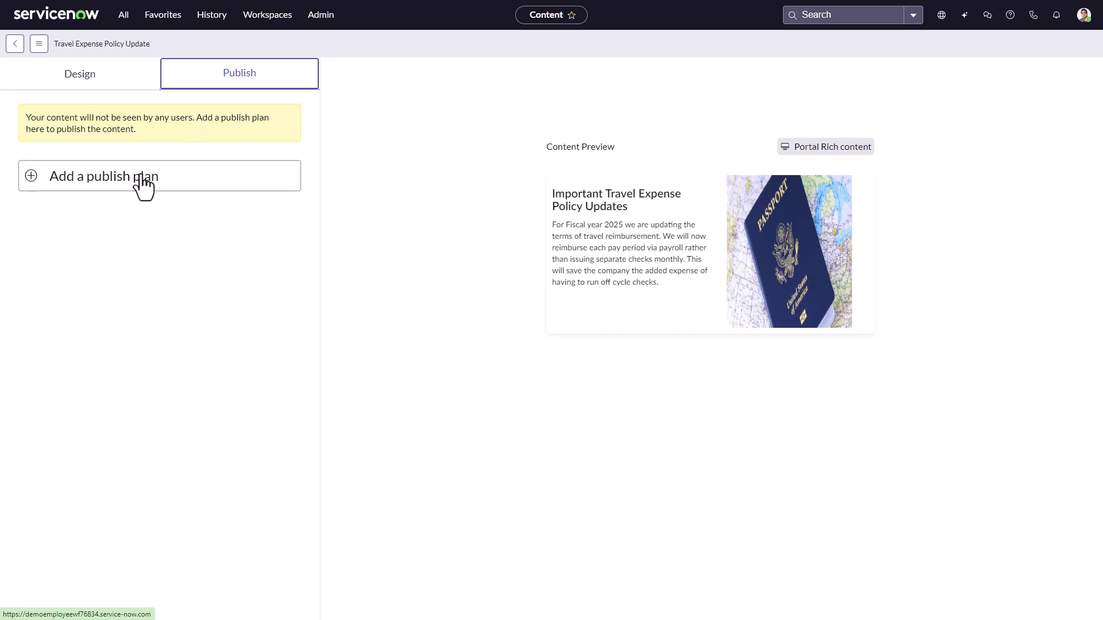
{"action": "left_click", "coordinate": [142, 186]}
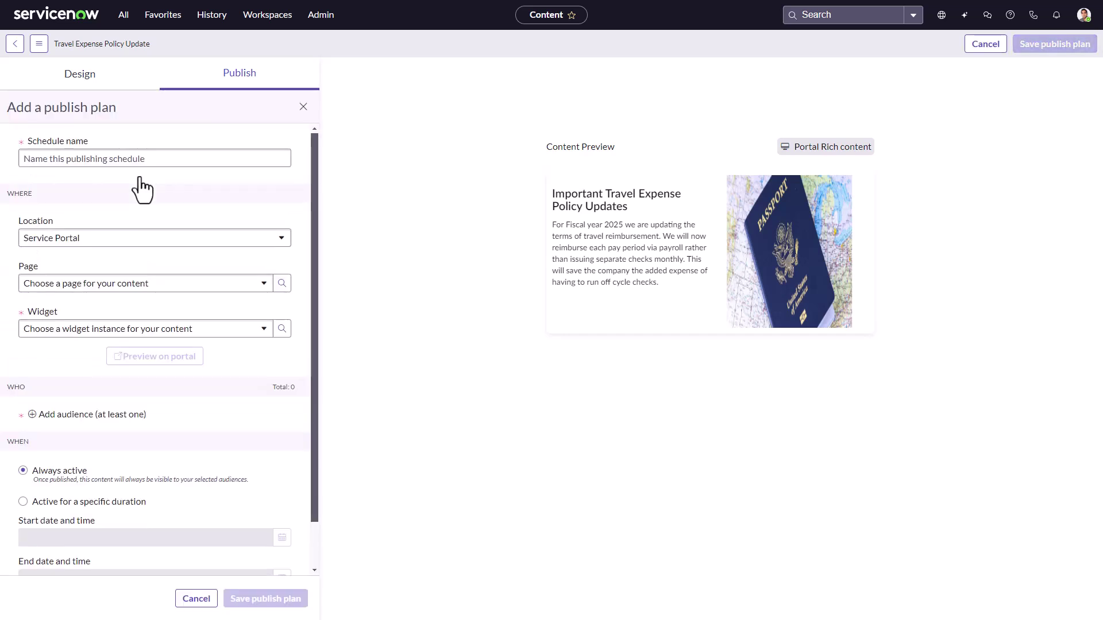
- Target the plan at Topic Rich Content, Employee taxonomy, Travel and relocation, and Active Users
{"action": "left_click", "coordinate": [136, 161]}
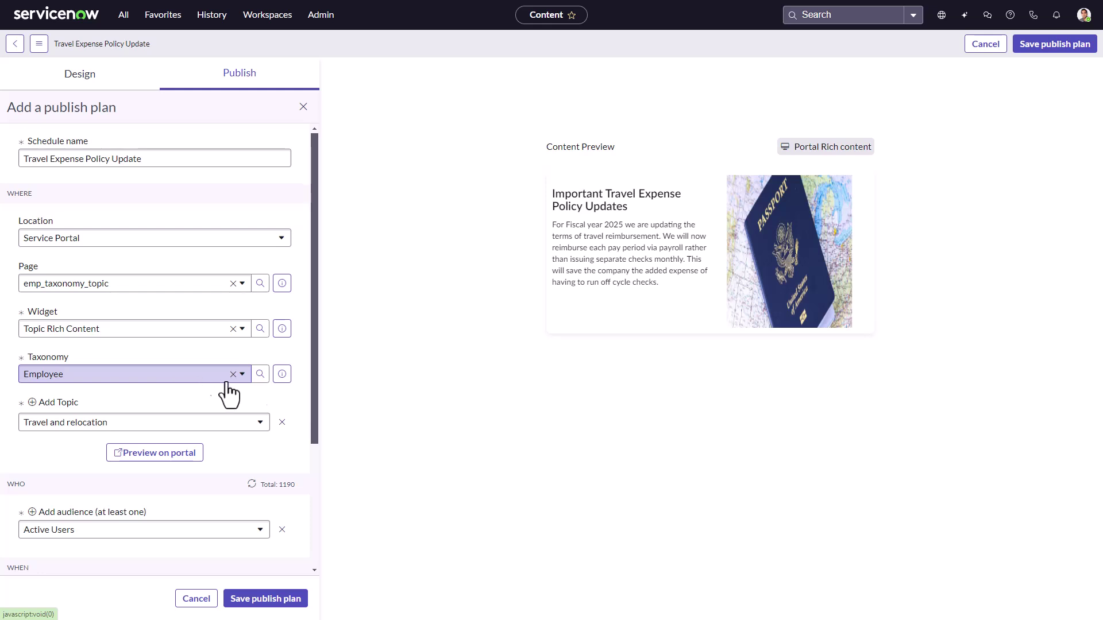
{"action": "left_click_drag", "start_coordinate": [315, 367], "coordinate": [330, 501]}
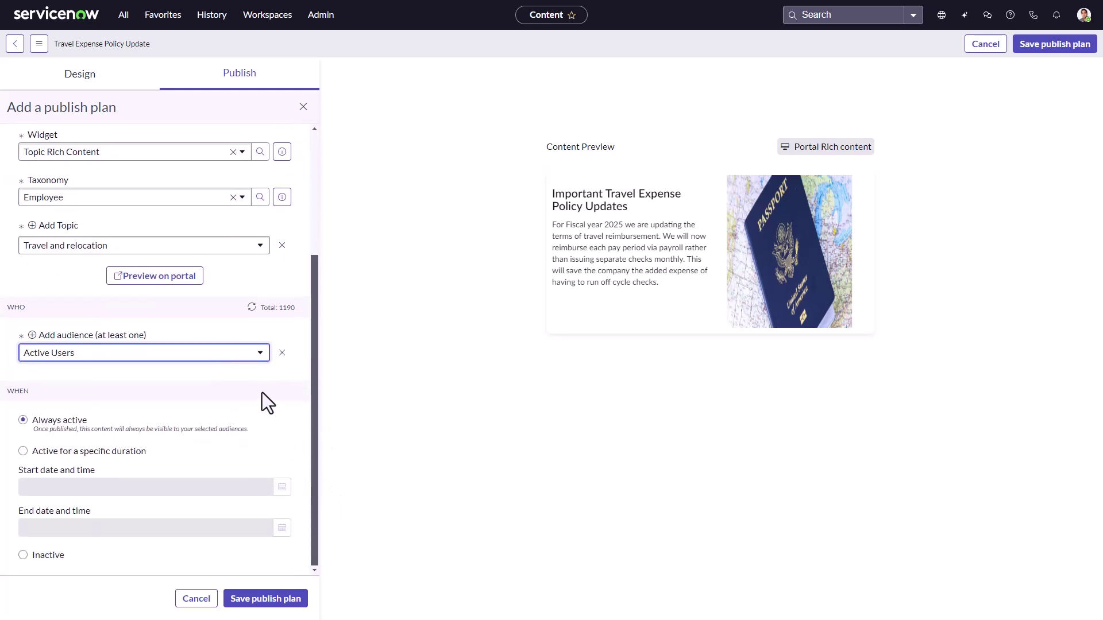
{"action": "left_click", "coordinate": [260, 352]}
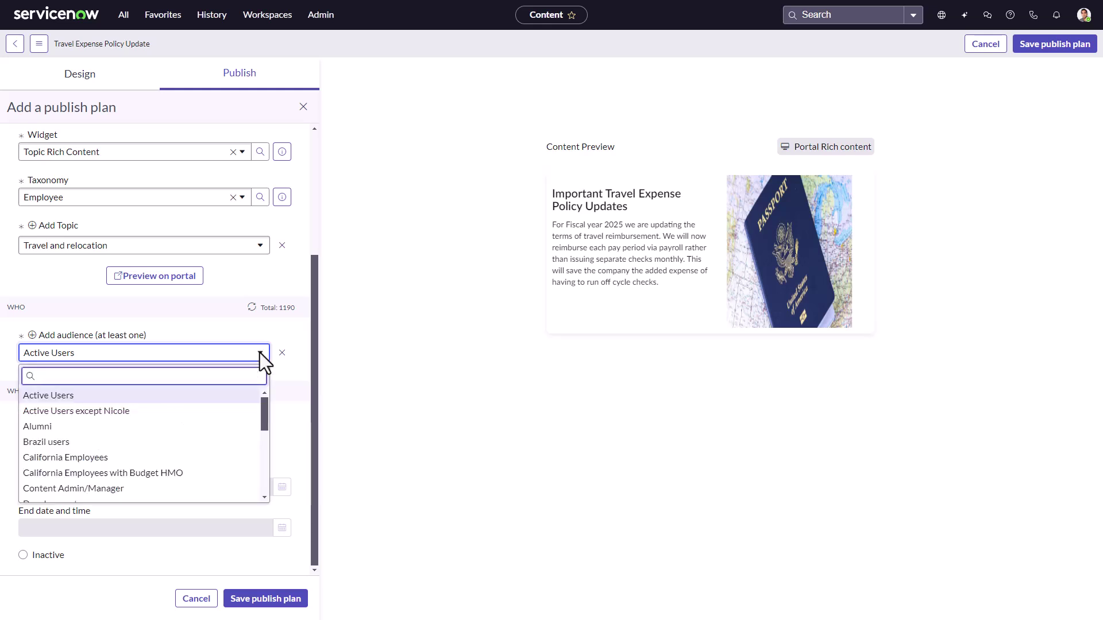
{"action": "mouse_move", "coordinate": [267, 409]}
{"action": "left_mouse_down"}
{"action": "mouse_move", "coordinate": [265, 474]}
{"action": "mouse_move", "coordinate": [257, 421]}
{"action": "left_mouse_up"}
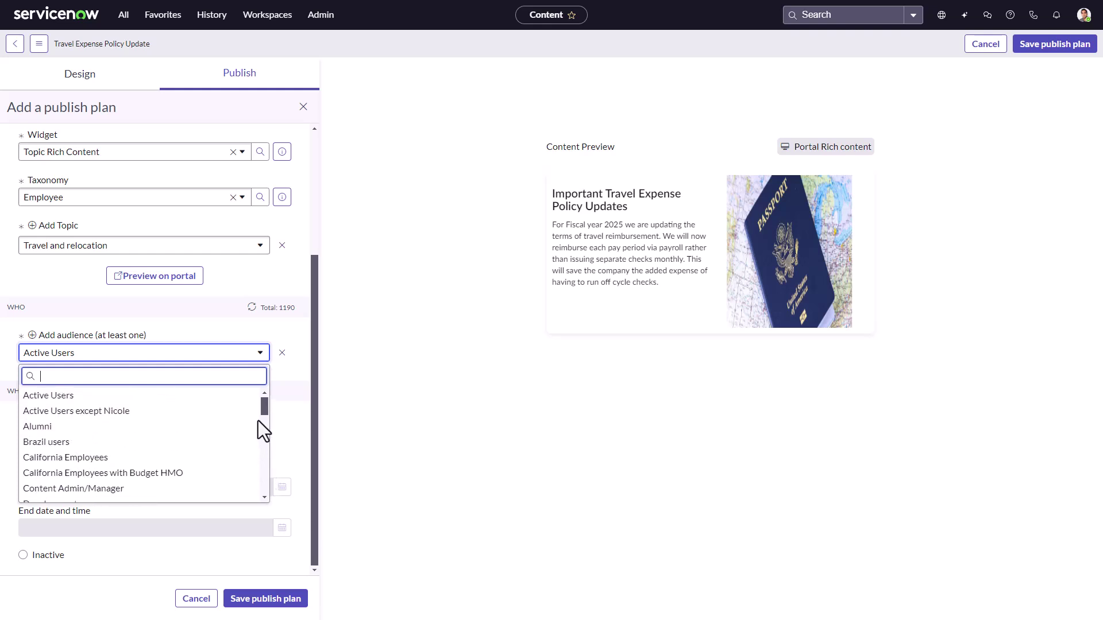
{"action": "left_click", "coordinate": [221, 395]}
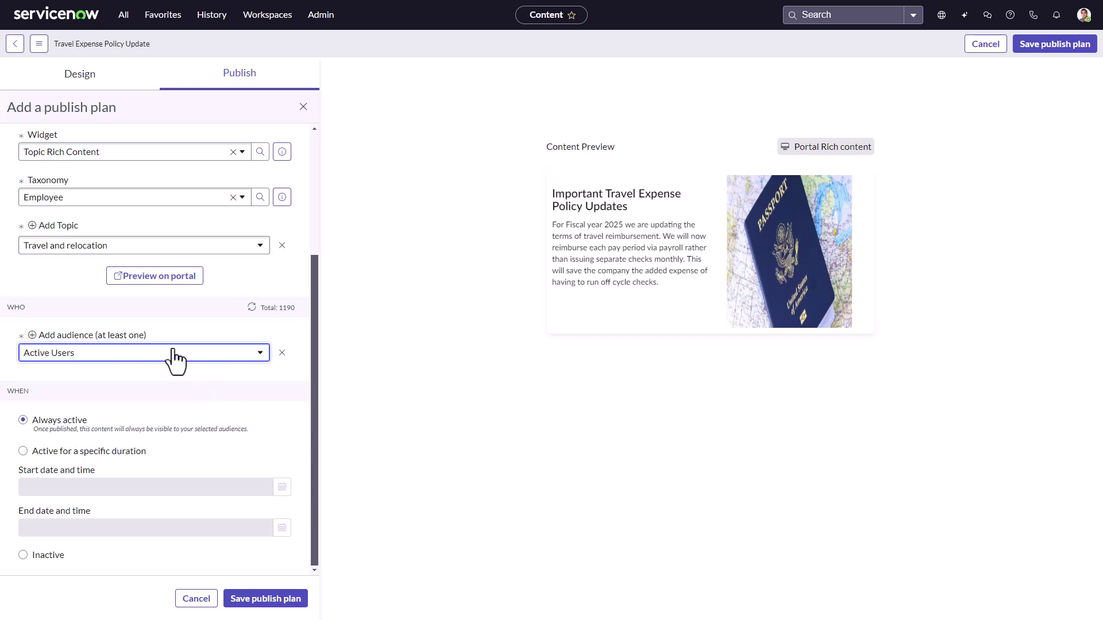
- Preview the Travel and relocation page and scroll to review the policy card with its passport image
{"action": "left_click", "coordinate": [141, 278]}
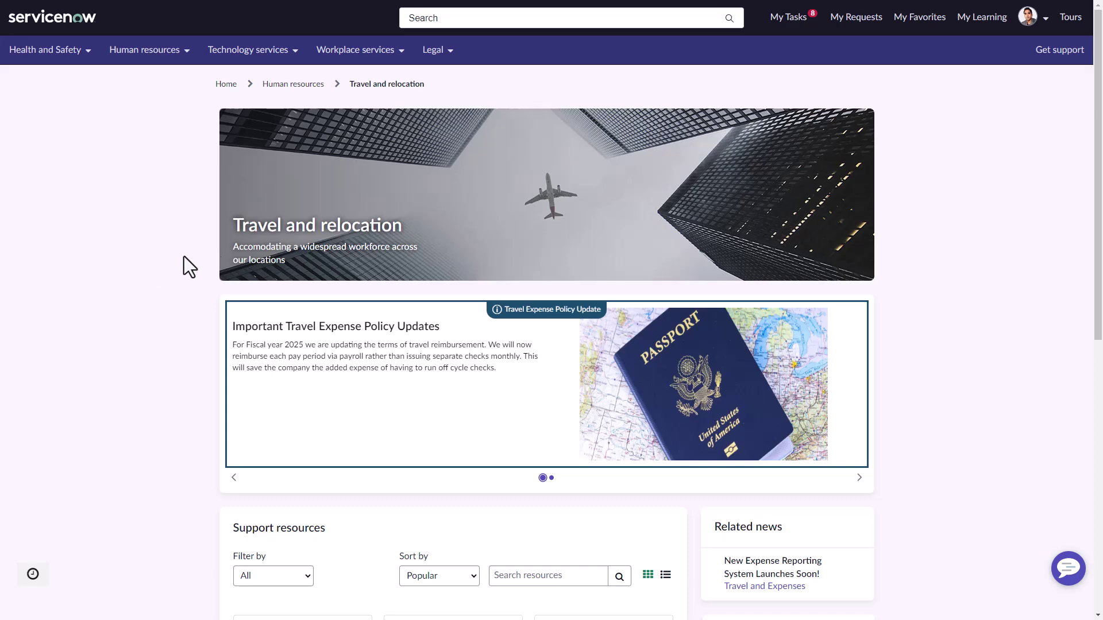
{"action": "left_click_drag", "start_coordinate": [1098, 180], "coordinate": [1100, 253]}
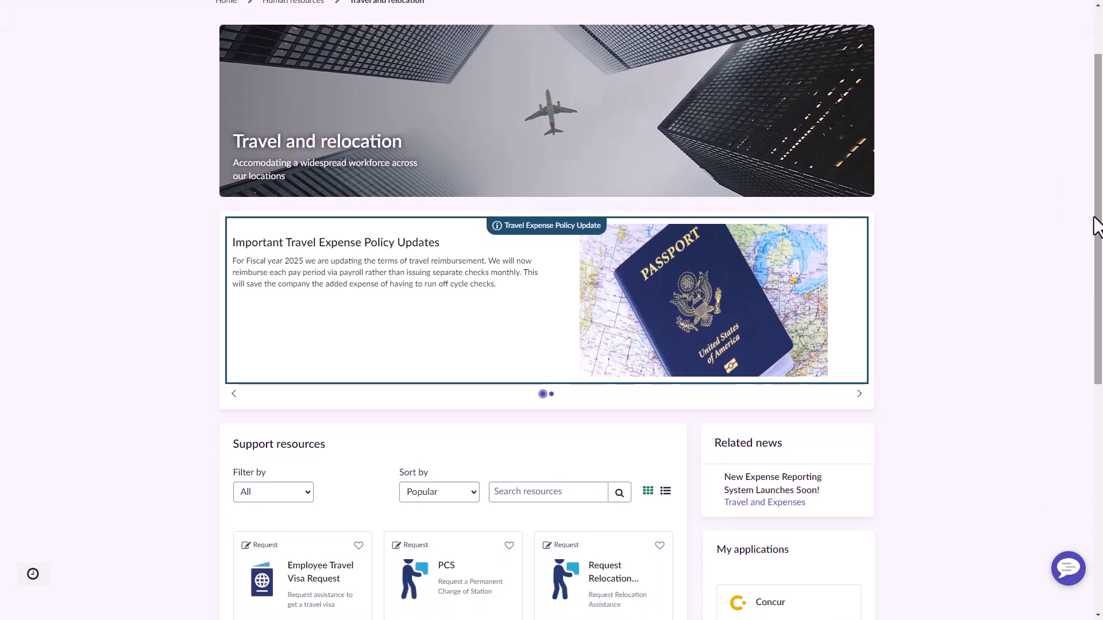
{"action": "left_click_drag", "start_coordinate": [1097, 205], "coordinate": [1100, 141]}
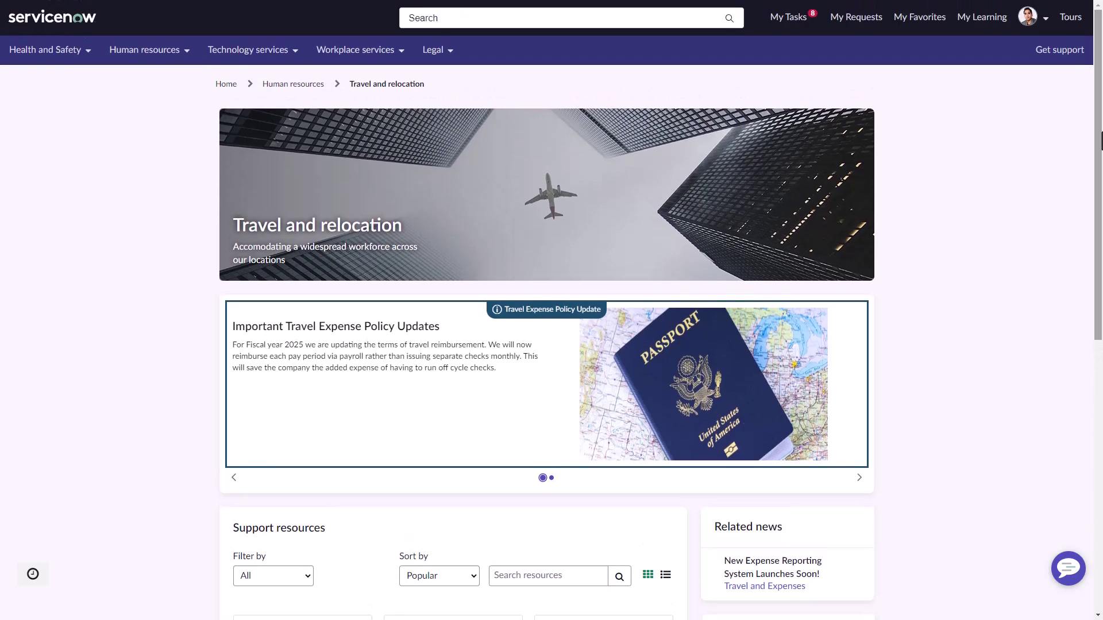